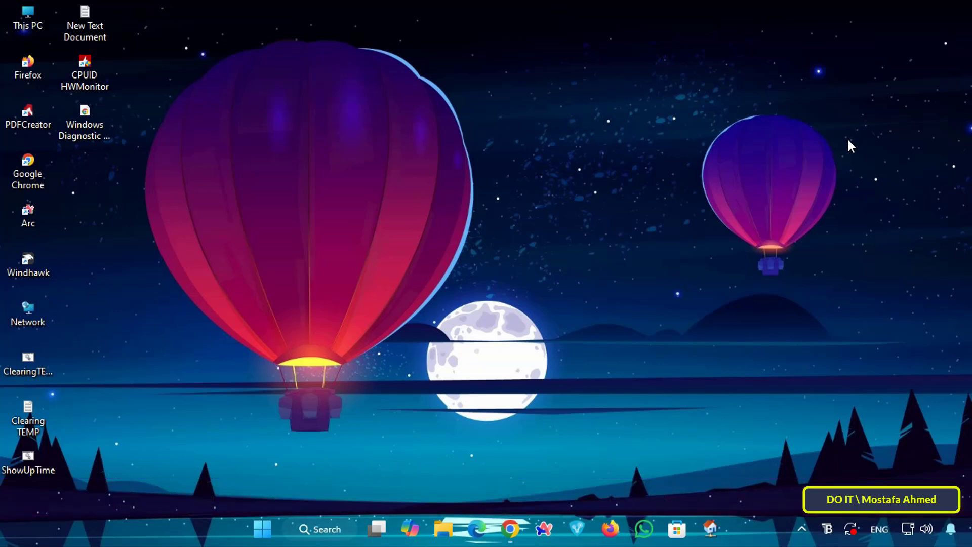
Open the Windows Diagnostic & Configuration Report PDF from the desktop and highlight its product key and MAC address
{"action": "double_click", "coordinate": [92, 126]}
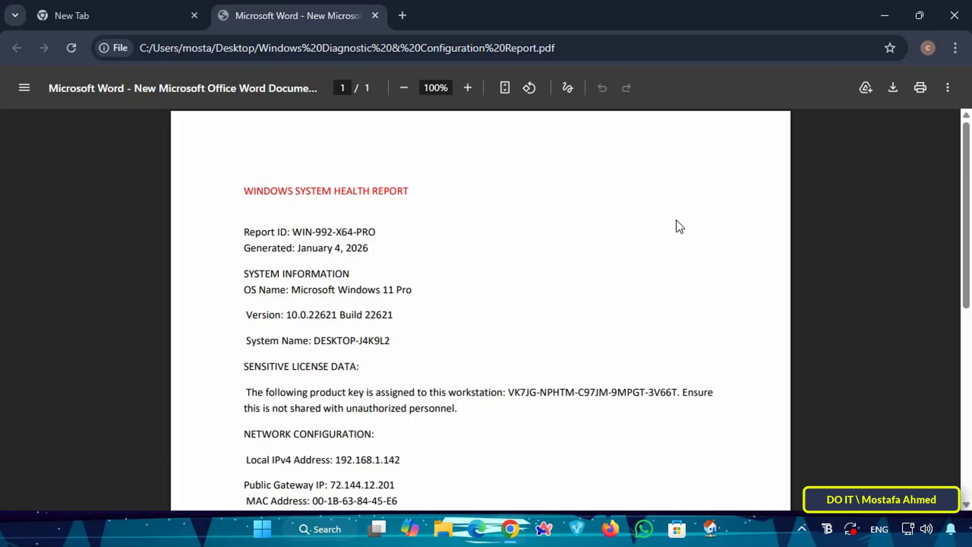
{"action": "scroll", "coordinate": [678, 226], "scroll_direction": "down", "scroll_amount": 5}
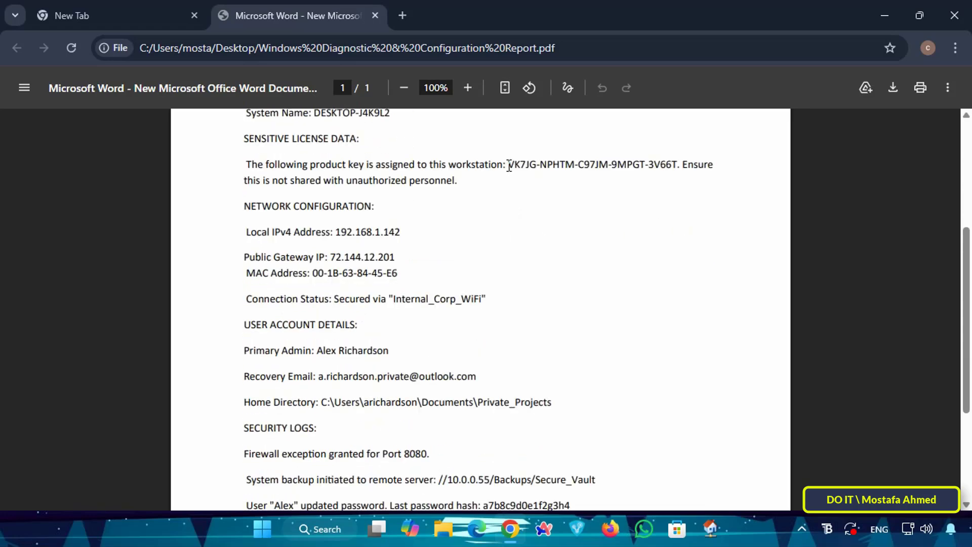
{"action": "left_click_drag", "start_coordinate": [509, 166], "coordinate": [677, 167]}
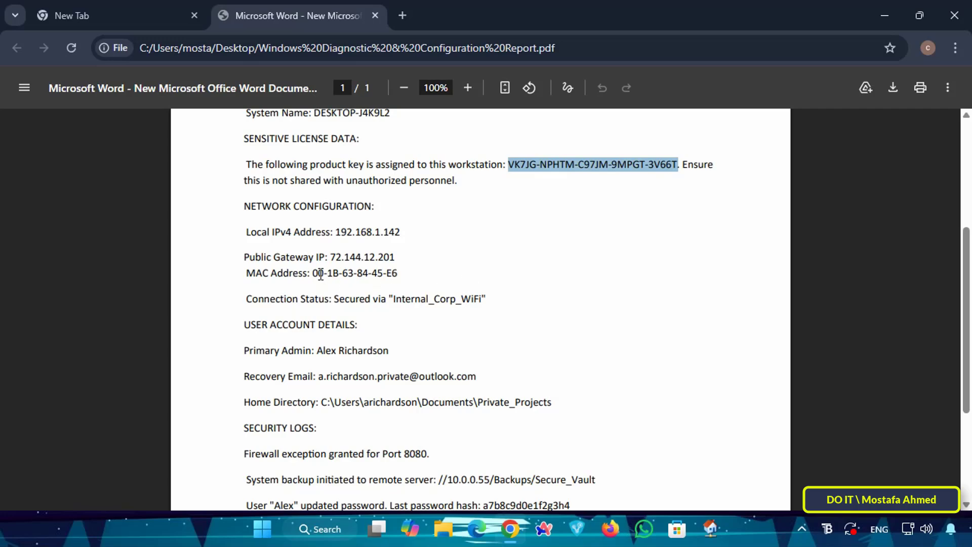
{"action": "left_click_drag", "start_coordinate": [314, 273], "coordinate": [410, 273]}
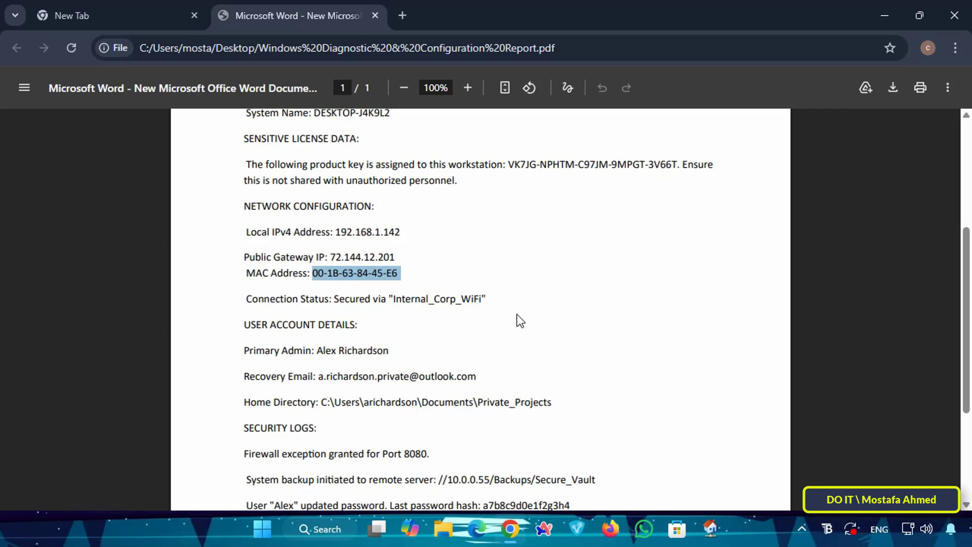
Open pdfgear.com in a new browser tab and download the free PDFgear installer
{"action": "left_click", "coordinate": [403, 15]}
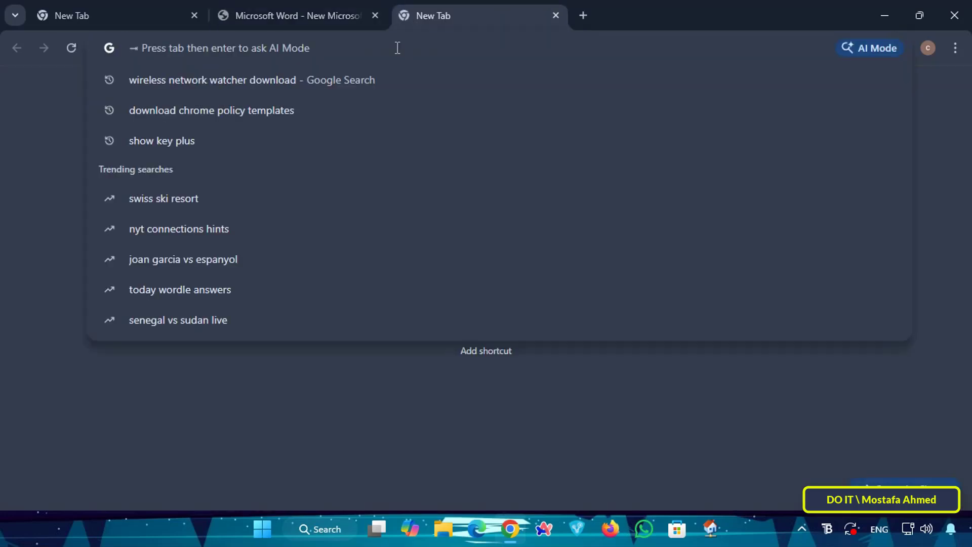
{"action": "type", "text": "pd"}
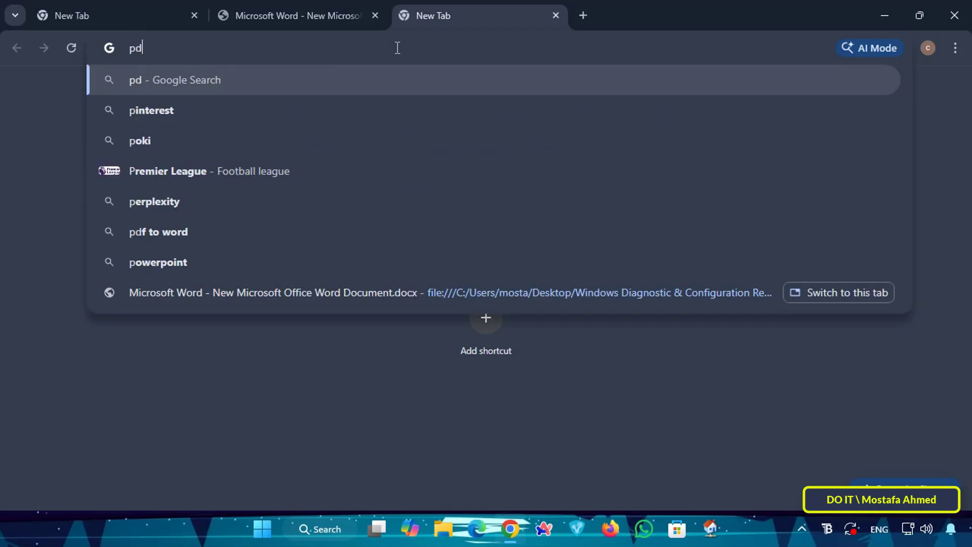
{"action": "type", "text": "fgear"}
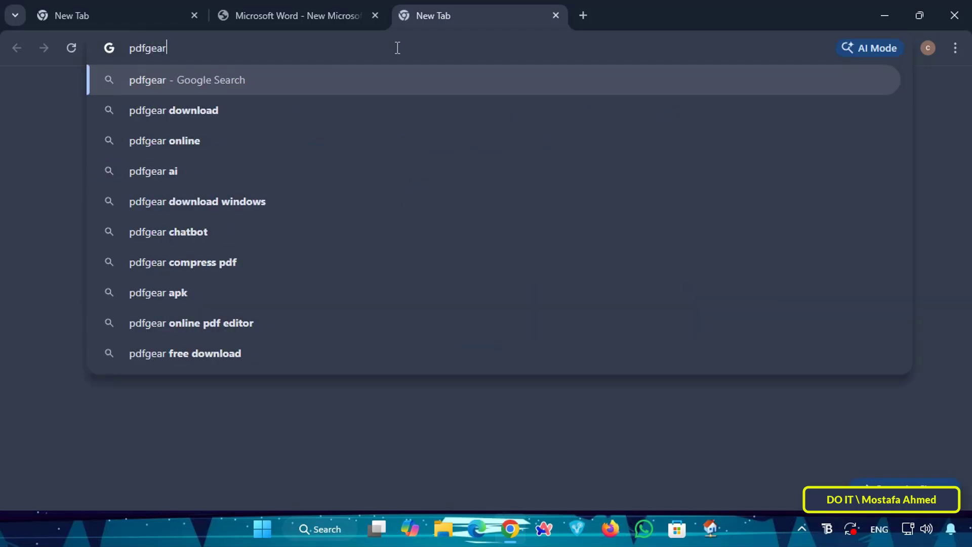
{"action": "type", "text": ".com"}
{"action": "key", "text": "Return"}
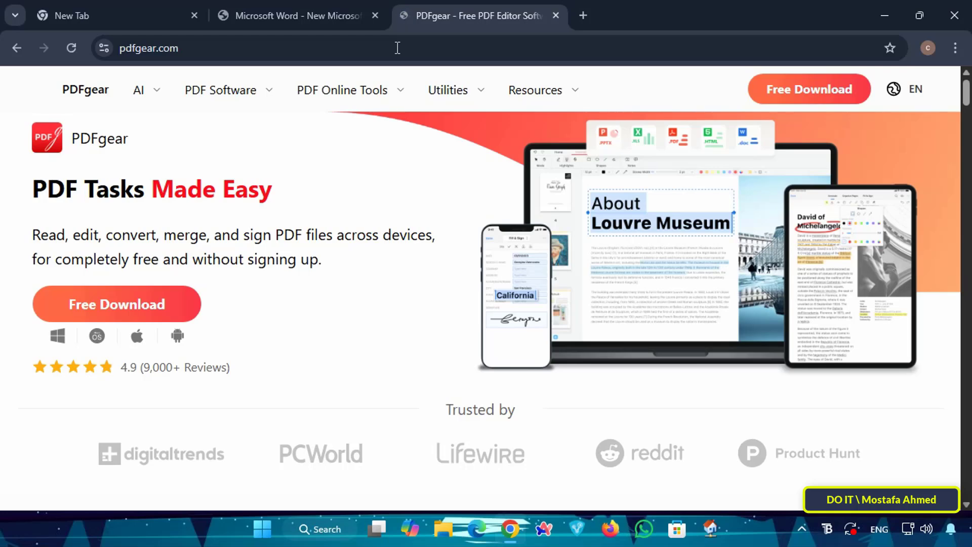
{"action": "left_click", "coordinate": [133, 306]}
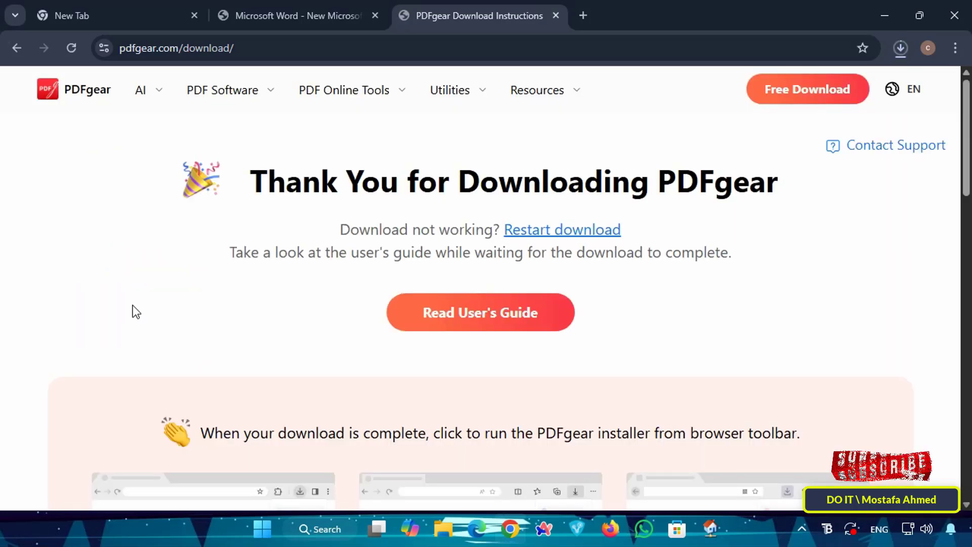
Run the downloaded pdfgear_setup_v2.1.14 installer with permission to change the device, and minimize the Downloads and browser windows
{"action": "left_click", "coordinate": [901, 53]}
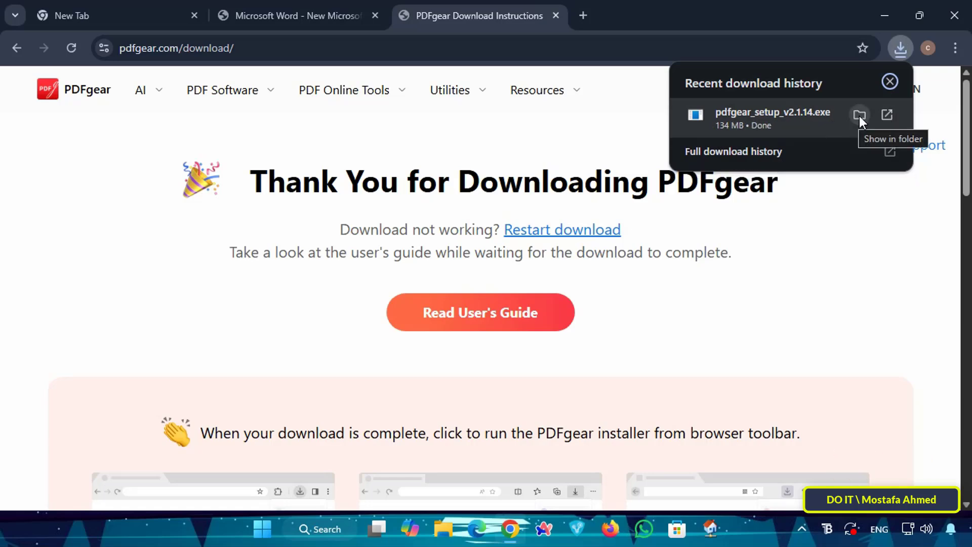
{"action": "left_click", "coordinate": [859, 116]}
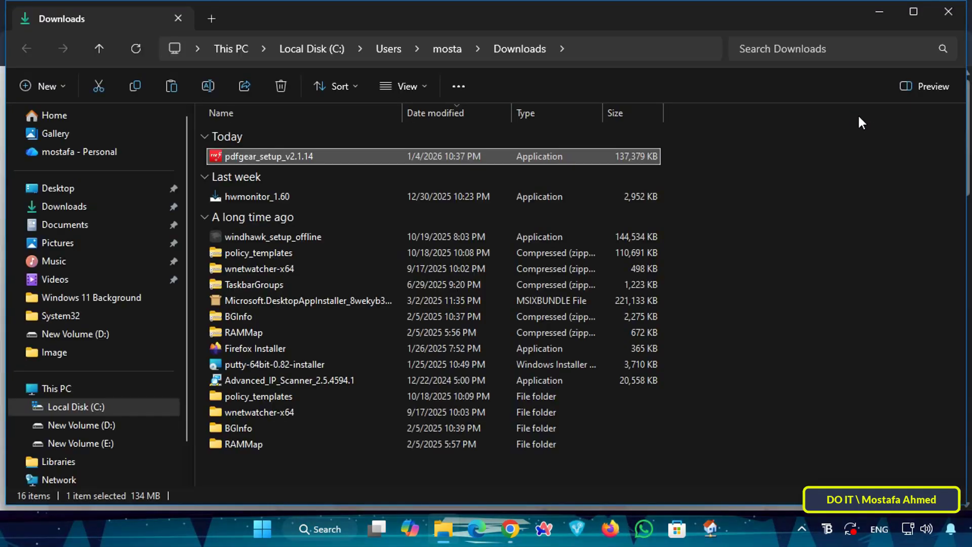
{"action": "double_click", "coordinate": [299, 157]}
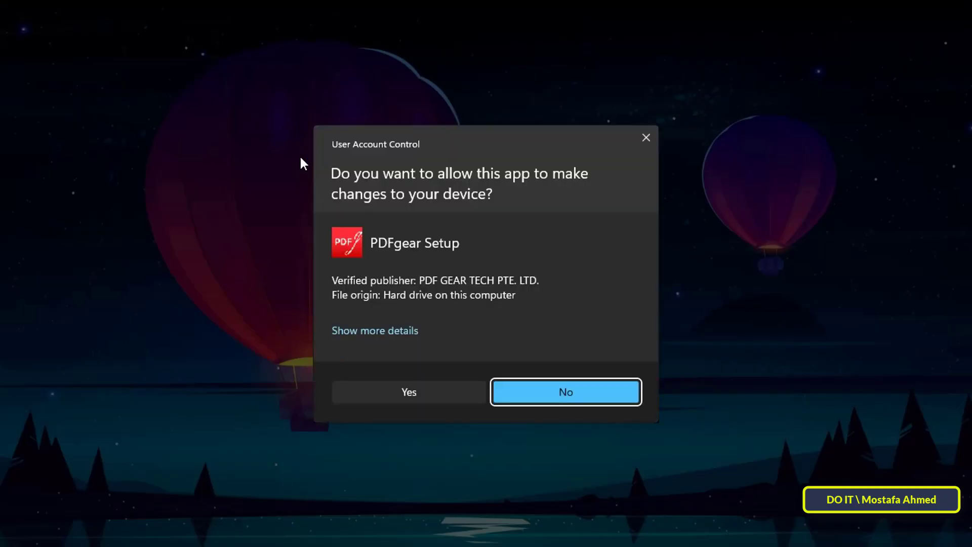
{"action": "left_click", "coordinate": [448, 387]}
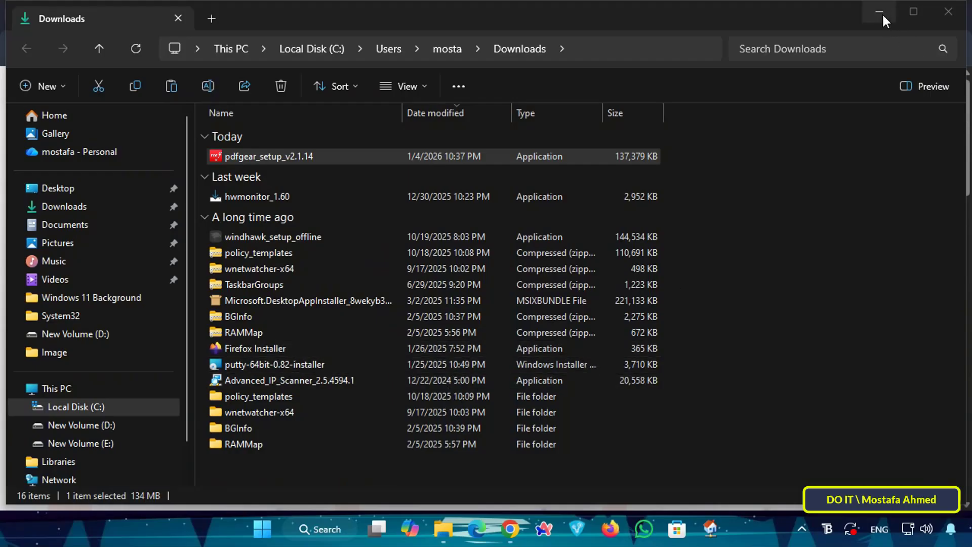
{"action": "left_click", "coordinate": [882, 15]}
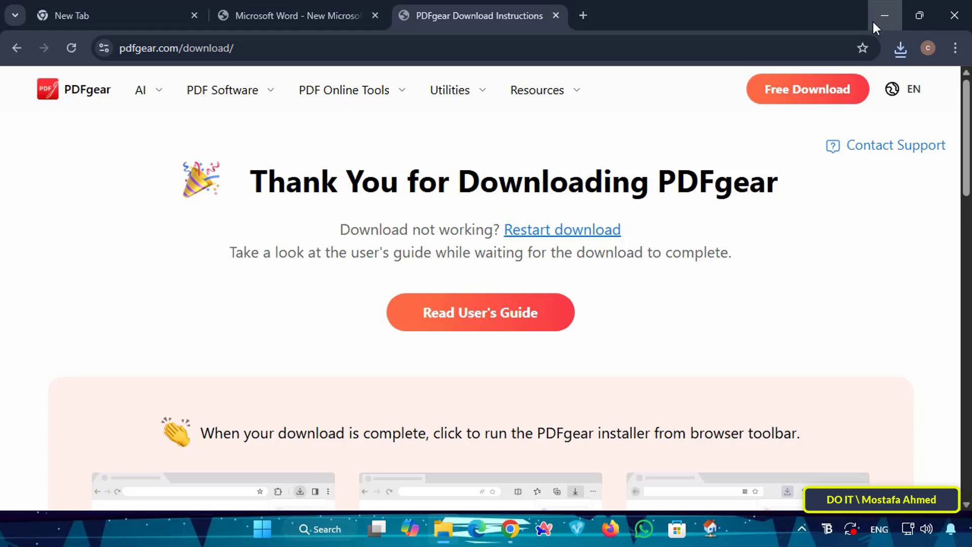
{"action": "left_click", "coordinate": [874, 25]}
Go through setup in English with the license agreement accepted and the default destination and PDFgear Start Menu folder
{"action": "left_click", "coordinate": [528, 305]}
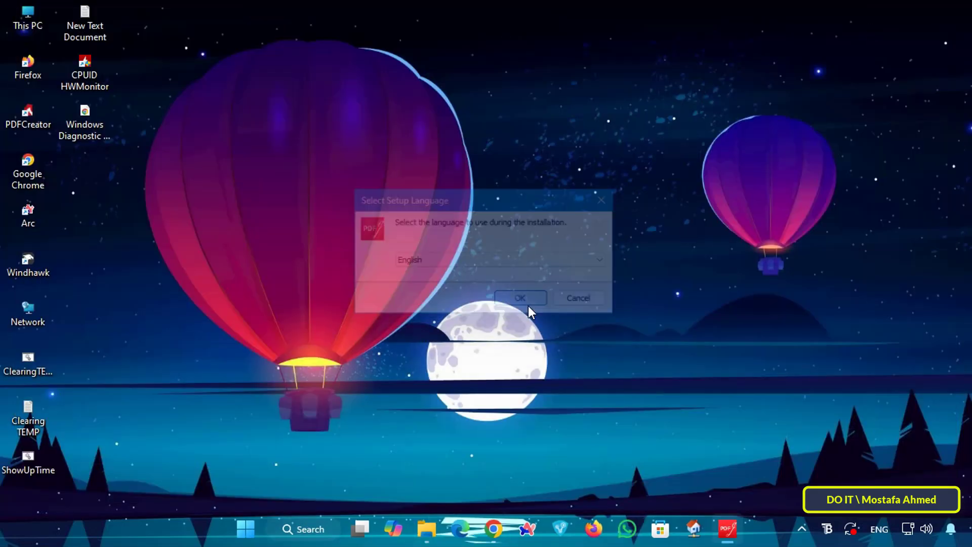
{"action": "left_click", "coordinate": [608, 417]}
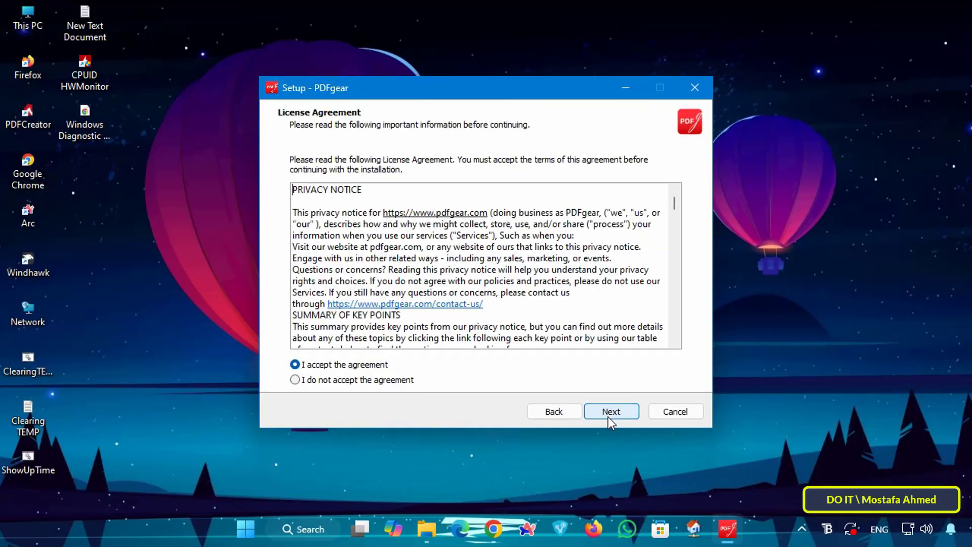
{"action": "left_click", "coordinate": [611, 411]}
{"action": "left_click", "coordinate": [610, 411]}
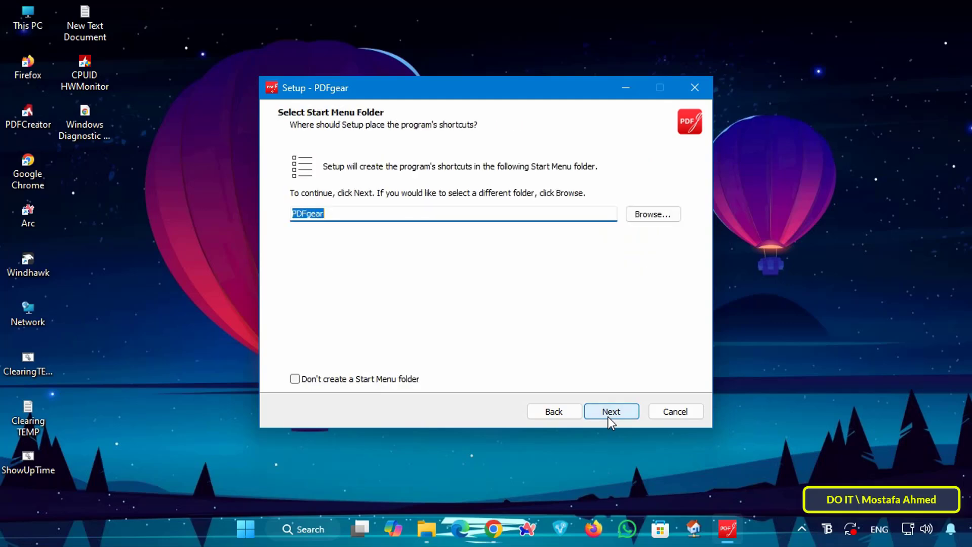
{"action": "left_click", "coordinate": [608, 417]}
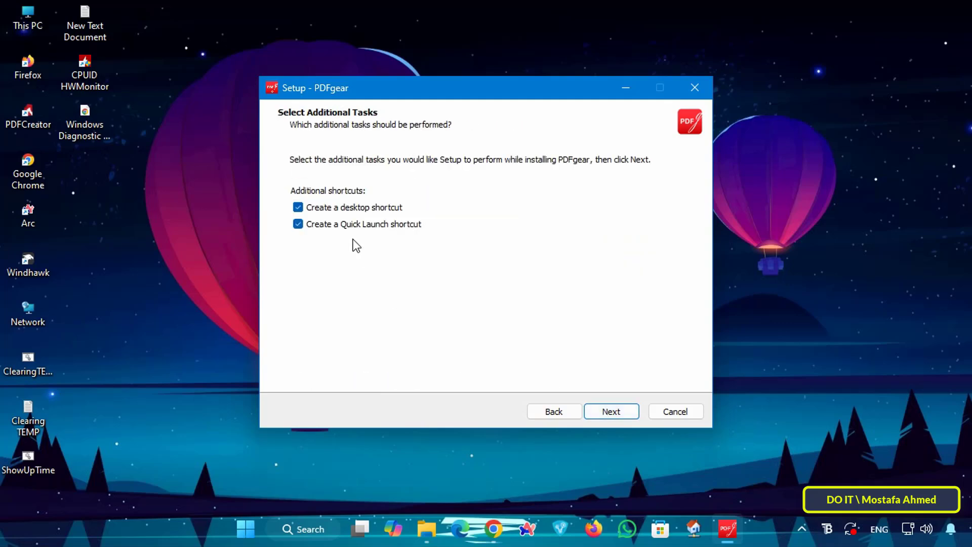
Install PDFgear with only the desktop shortcut, leaving out the Quick Launch shortcut, and finish the setup
{"action": "left_click", "coordinate": [365, 227]}
{"action": "left_click", "coordinate": [610, 411]}
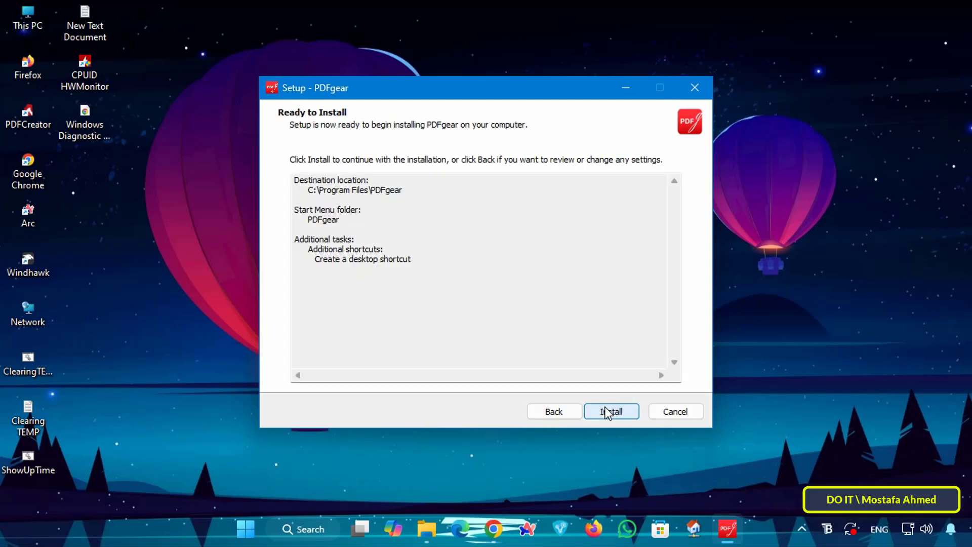
{"action": "left_click", "coordinate": [610, 411]}
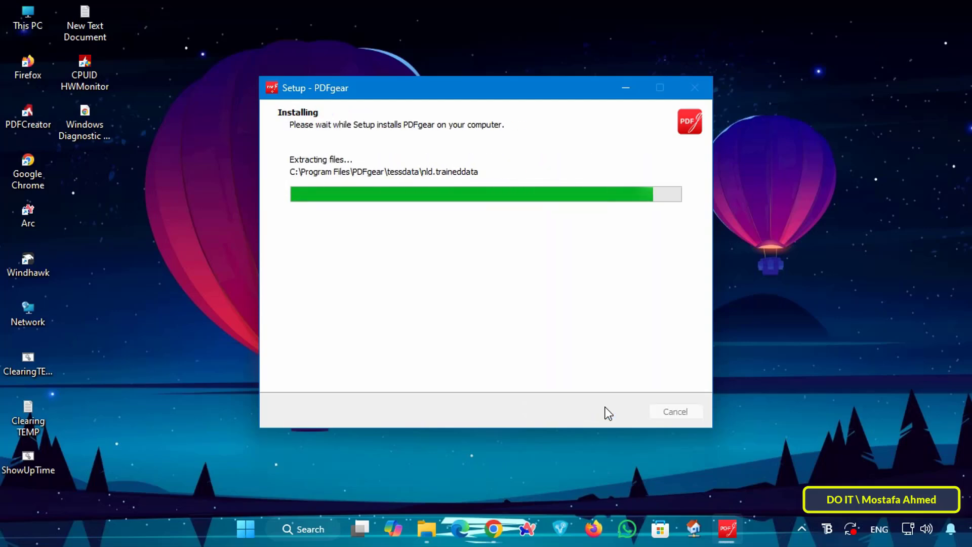
{"action": "left_click", "coordinate": [611, 411]}
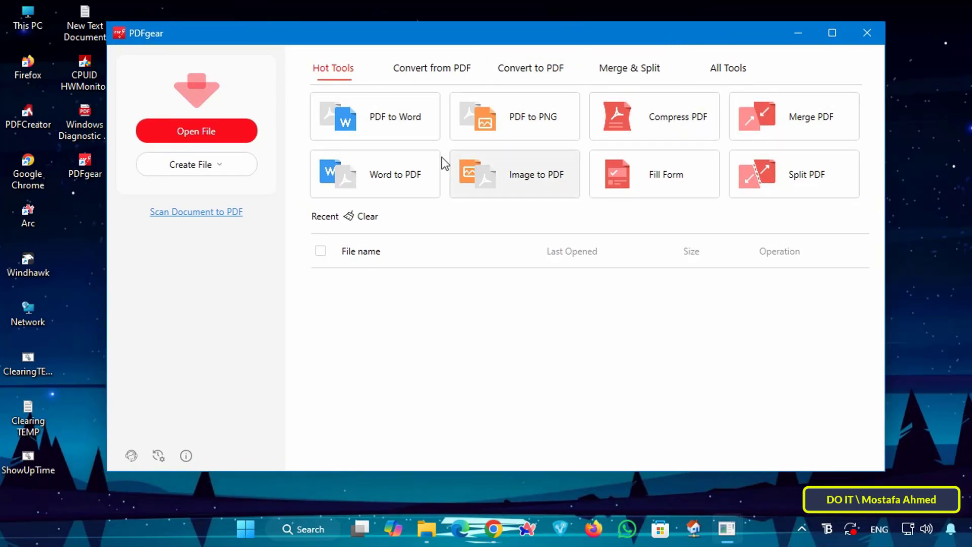
Open Windows Diagnostic & Configuration Report.pdf from the Desktop folder in PDFgear and minimize the PDFgear start window
{"action": "left_click", "coordinate": [221, 141]}
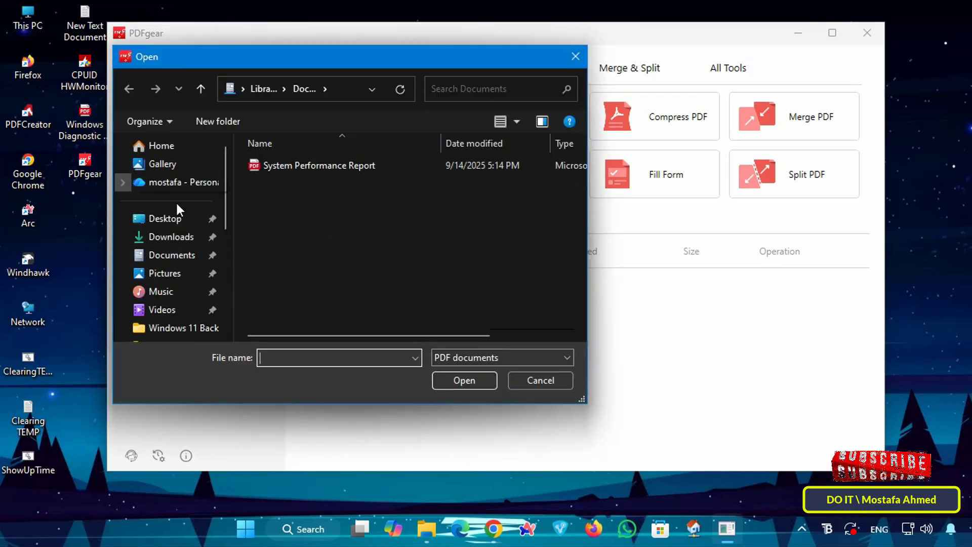
{"action": "left_click", "coordinate": [148, 221]}
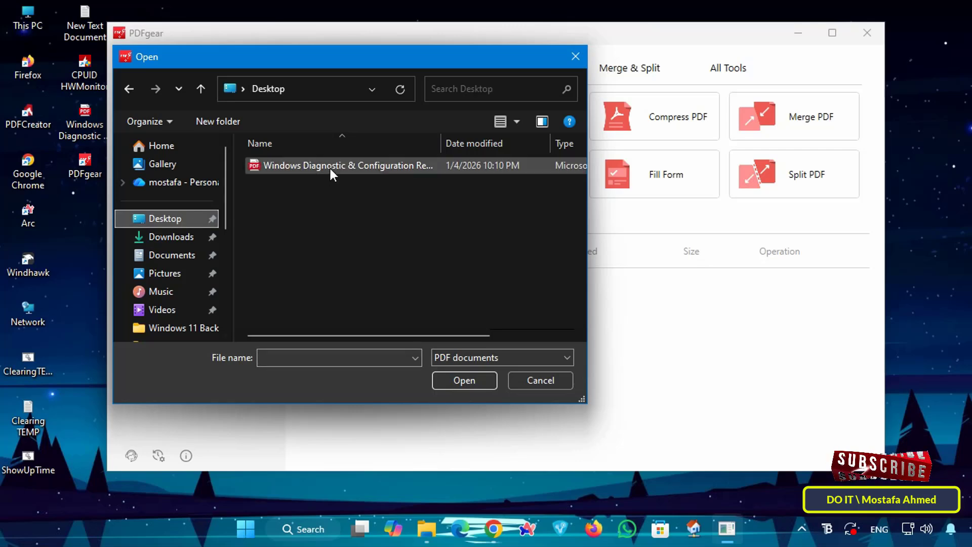
{"action": "left_click", "coordinate": [329, 166]}
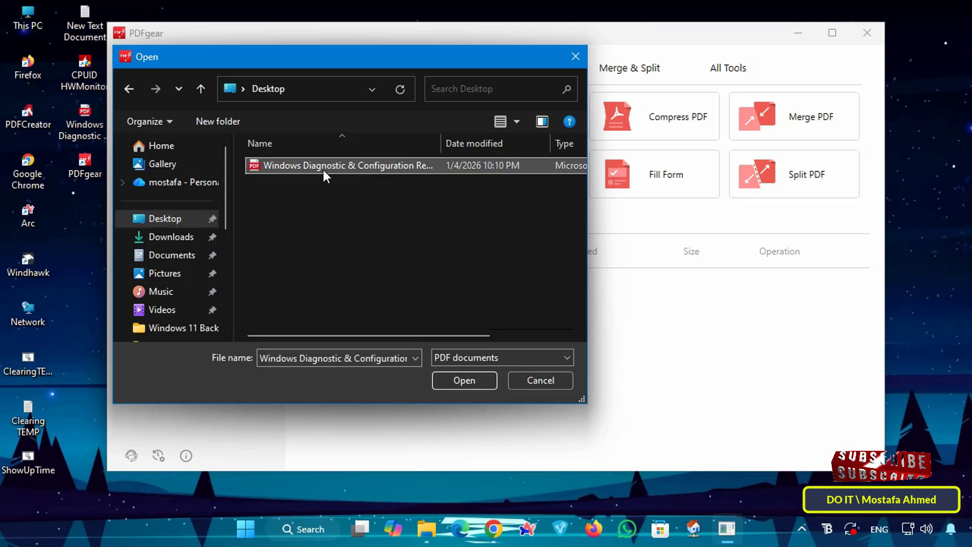
{"action": "left_click", "coordinate": [464, 380]}
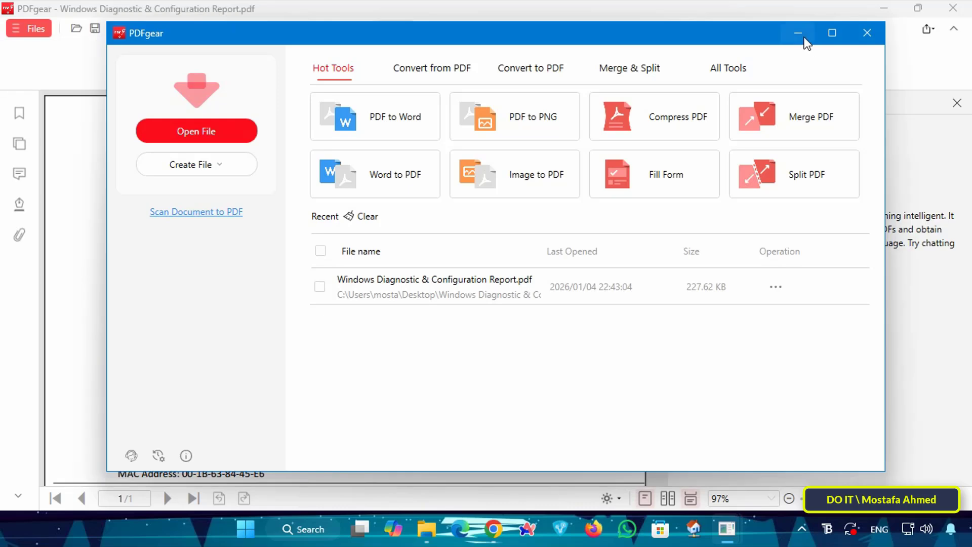
{"action": "left_click", "coordinate": [803, 37]}
{"action": "left_click", "coordinate": [597, 278]}
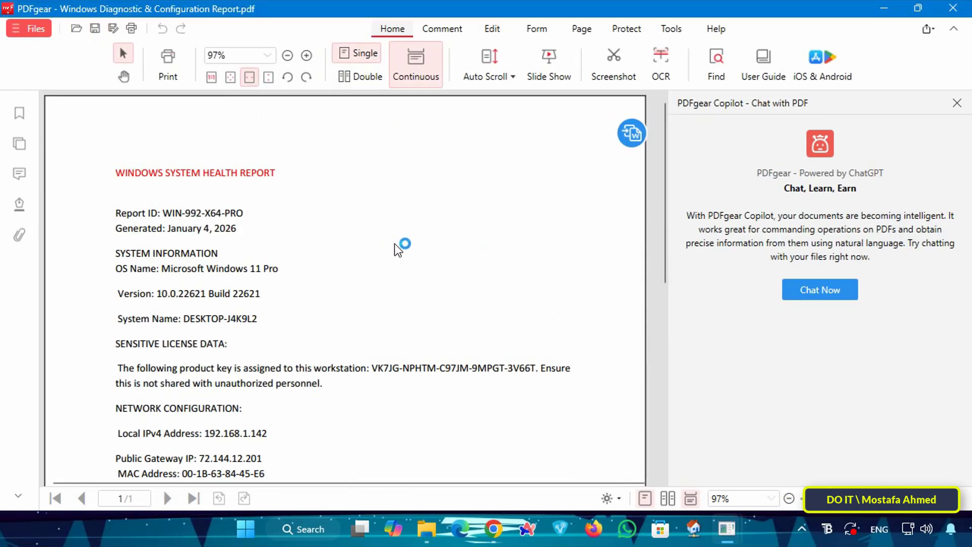
Locate the product key and the MAC address in the report by highlighting each, and clear the selection
{"action": "scroll", "coordinate": [397, 246], "scroll_direction": "down", "scroll_amount": 5}
{"action": "scroll", "coordinate": [389, 218], "scroll_direction": "up", "scroll_amount": 2}
{"action": "left_click_drag", "start_coordinate": [373, 171], "coordinate": [535, 172]}
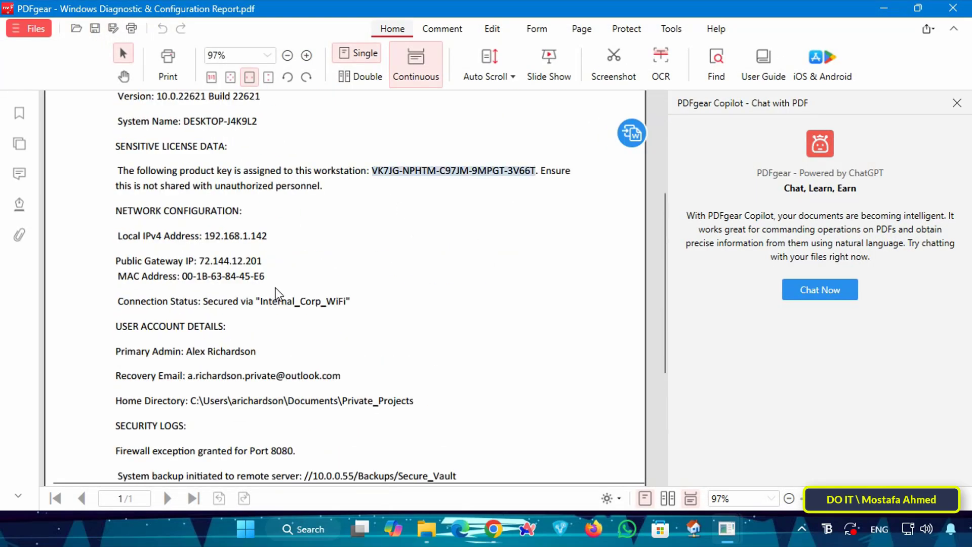
{"action": "left_click_drag", "start_coordinate": [265, 276], "coordinate": [183, 277]}
{"action": "left_click", "coordinate": [476, 302]}
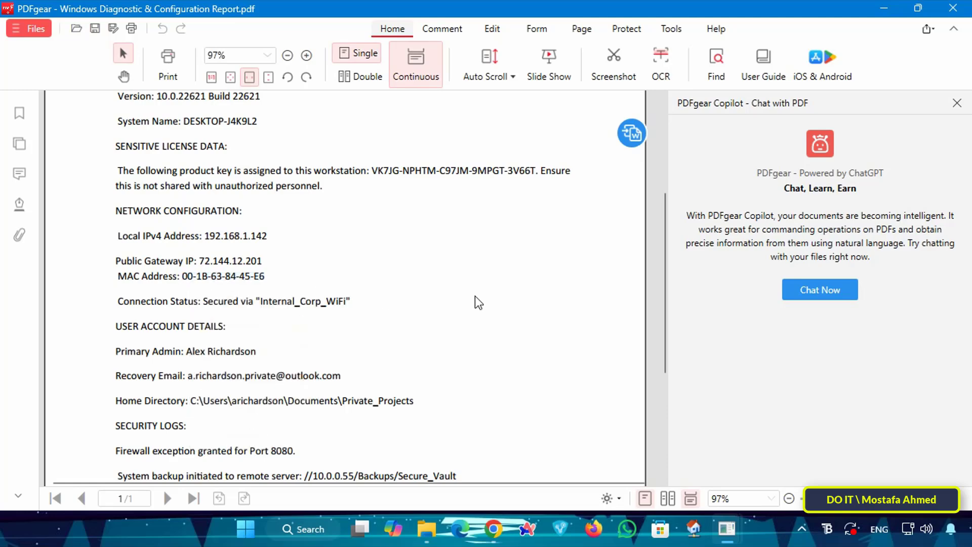
Start the Redact tool and dismiss its permanent-removal notice with the option not to show the message again
{"action": "left_click", "coordinate": [626, 31]}
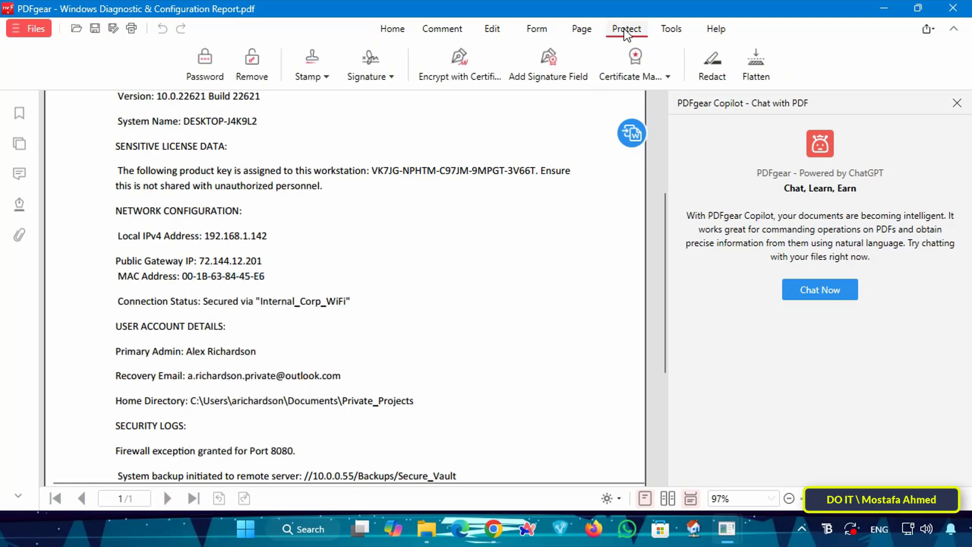
{"action": "left_click", "coordinate": [711, 66]}
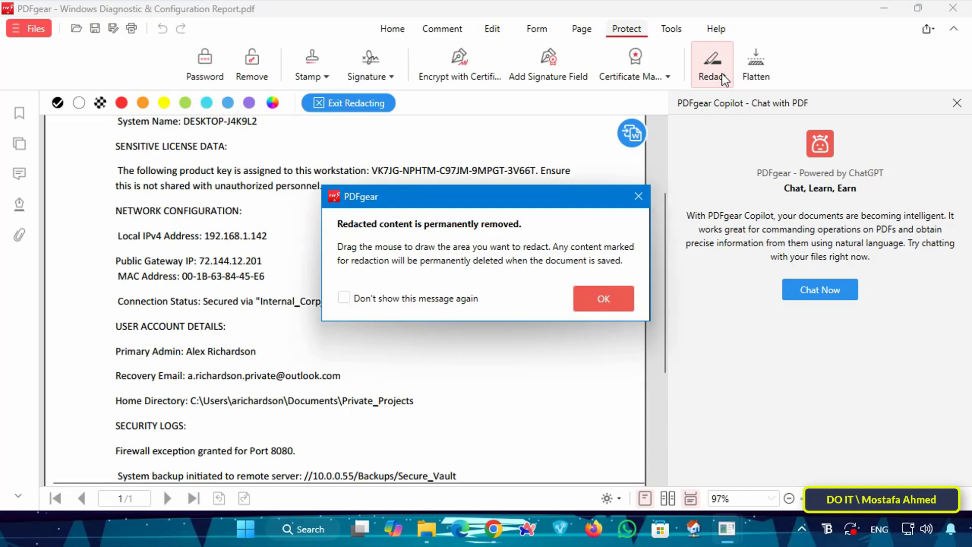
{"action": "left_click", "coordinate": [426, 303]}
{"action": "left_click", "coordinate": [603, 302]}
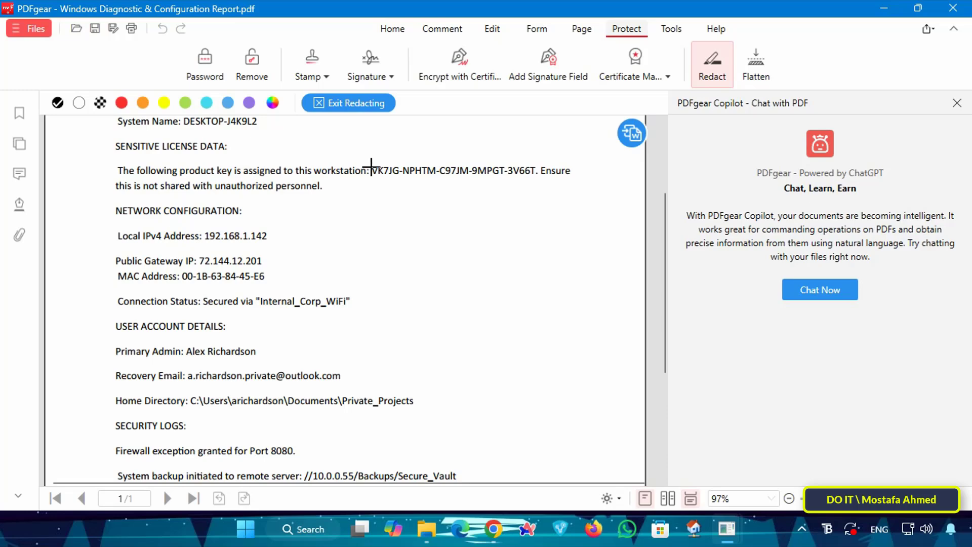
Redact the product key in the license data with black and the MAC address value with red
{"action": "left_click_drag", "start_coordinate": [372, 171], "coordinate": [534, 175]}
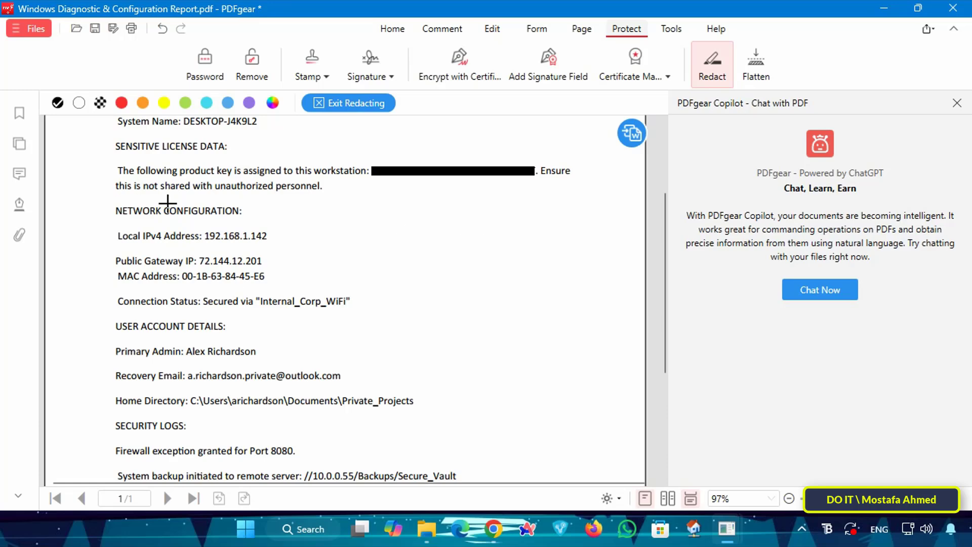
{"action": "left_click", "coordinate": [121, 102]}
{"action": "left_click_drag", "start_coordinate": [183, 276], "coordinate": [271, 279]}
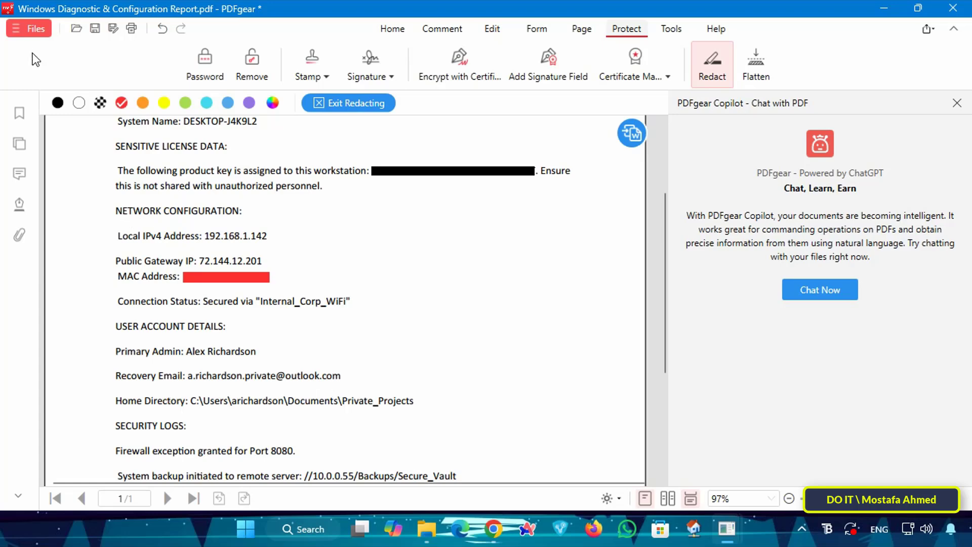
Save the redacted report to the Desktop as a separate PDF named Windows Diagnostic & Configuration Report Copy
{"action": "left_click", "coordinate": [37, 30]}
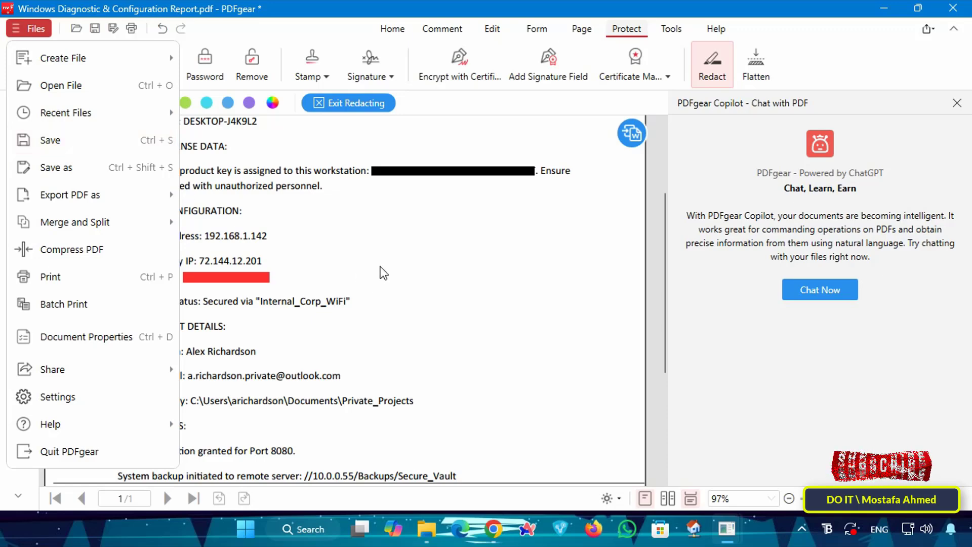
{"action": "left_click", "coordinate": [74, 172]}
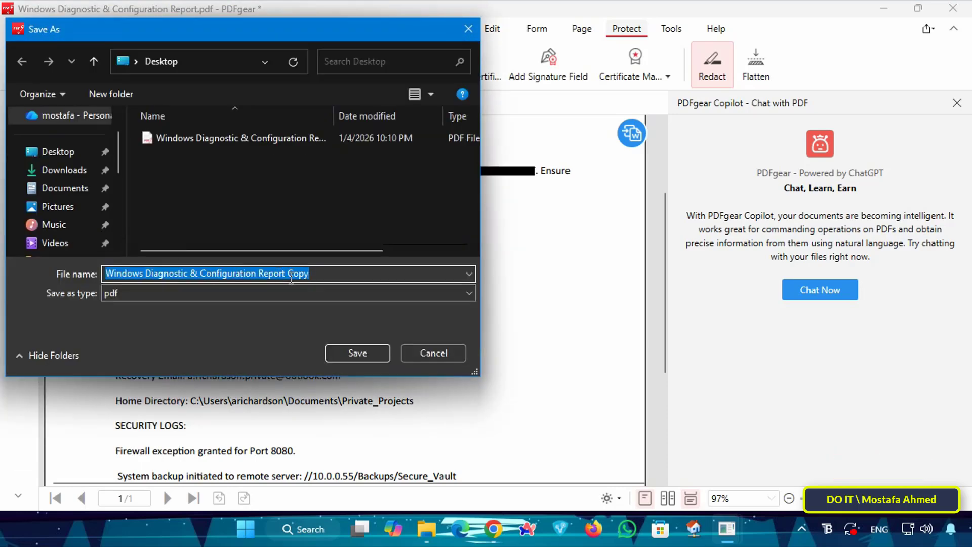
{"action": "double_click", "coordinate": [296, 274]}
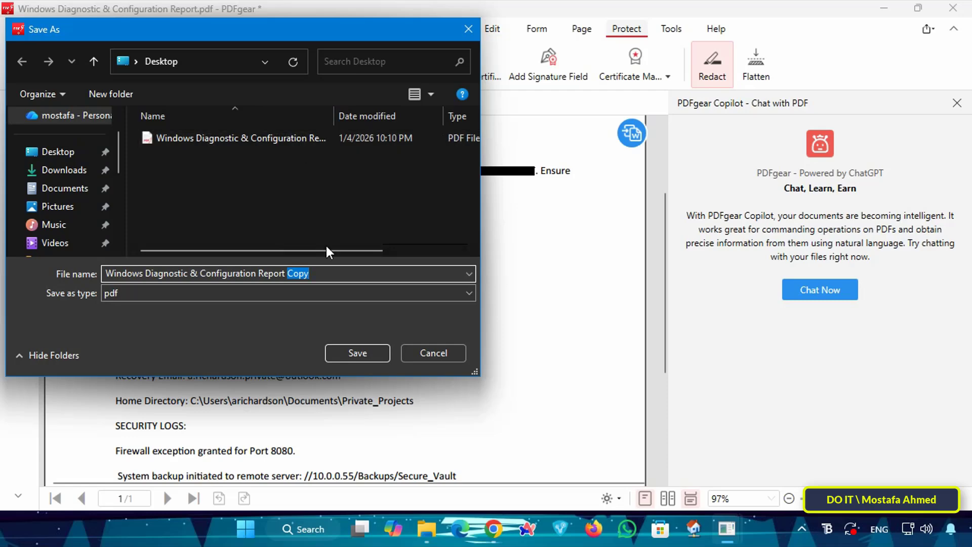
{"action": "left_click", "coordinate": [357, 352]}
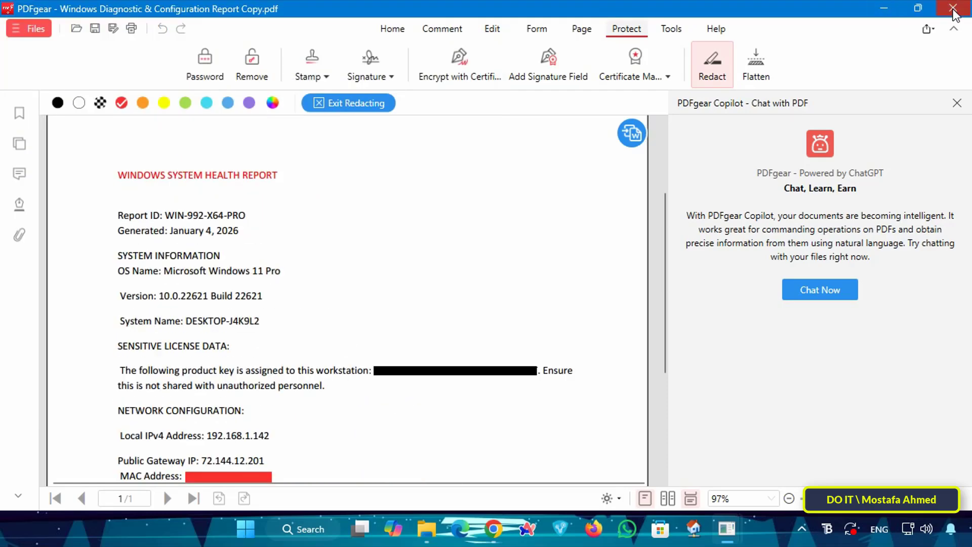
Close the report in PDFgear and open Windows Diagnostic & Configuration Report Copy from the desktop in Chrome
{"action": "left_click", "coordinate": [953, 13]}
{"action": "left_click", "coordinate": [541, 317]}
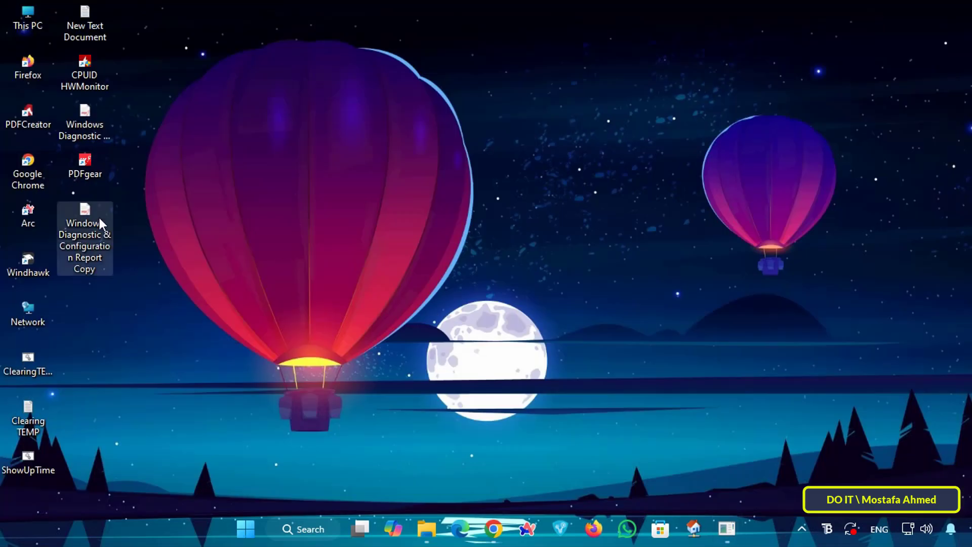
{"action": "double_click", "coordinate": [93, 239]}
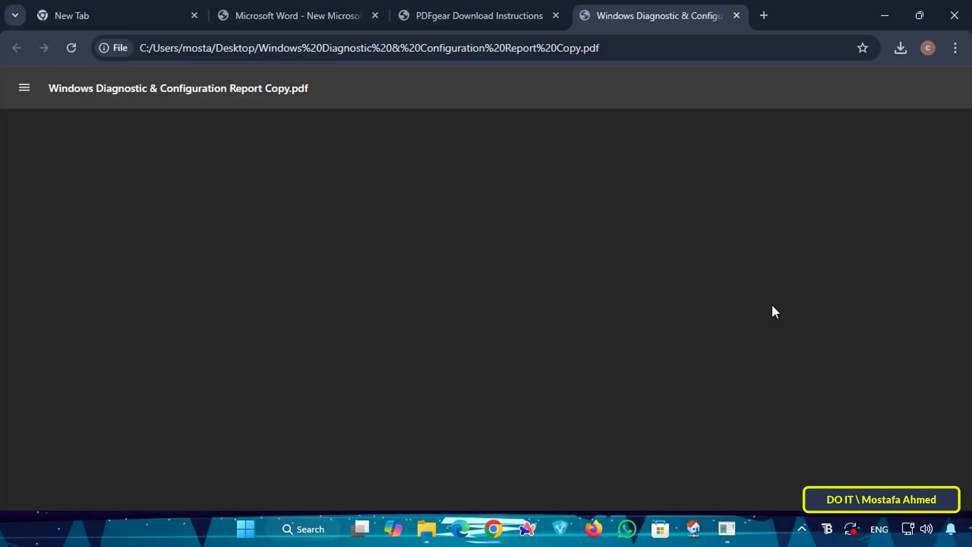
Review the saved copy from start to end, examining the redacted product key and MAC address
{"action": "scroll", "coordinate": [682, 320], "scroll_direction": "down", "scroll_amount": 3}
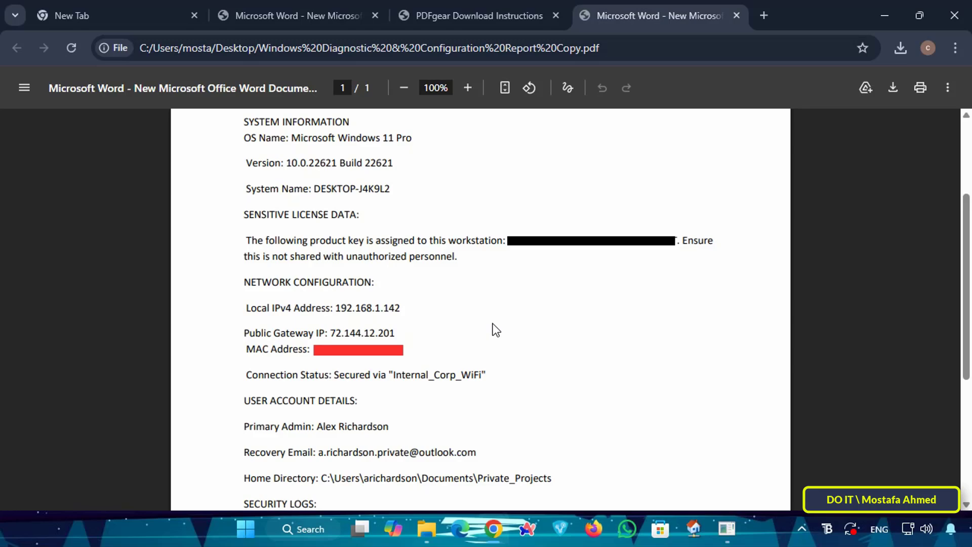
{"action": "scroll", "coordinate": [492, 324], "scroll_direction": "down", "scroll_amount": 1}
{"action": "scroll", "coordinate": [495, 329], "scroll_direction": "down", "scroll_amount": 2}
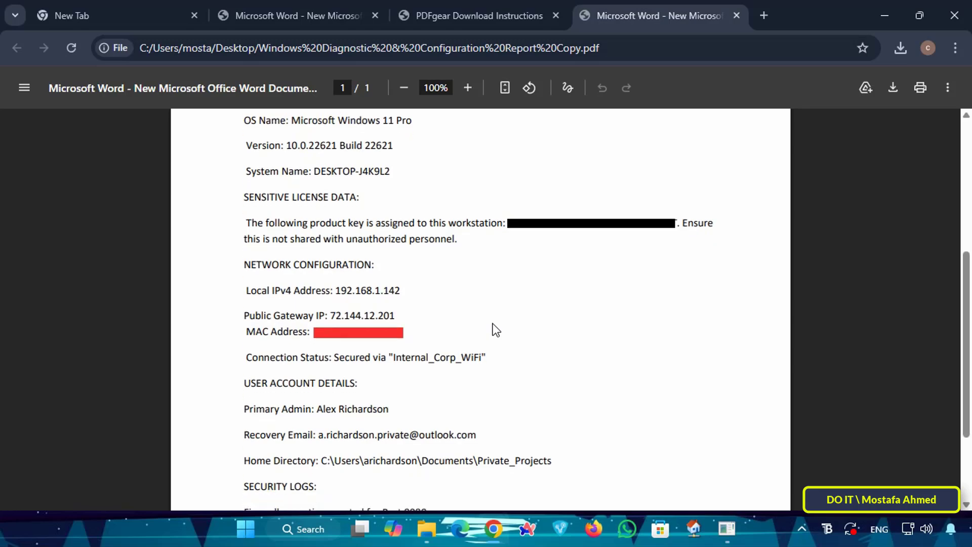
{"action": "scroll", "coordinate": [495, 329], "scroll_direction": "down", "scroll_amount": 3}
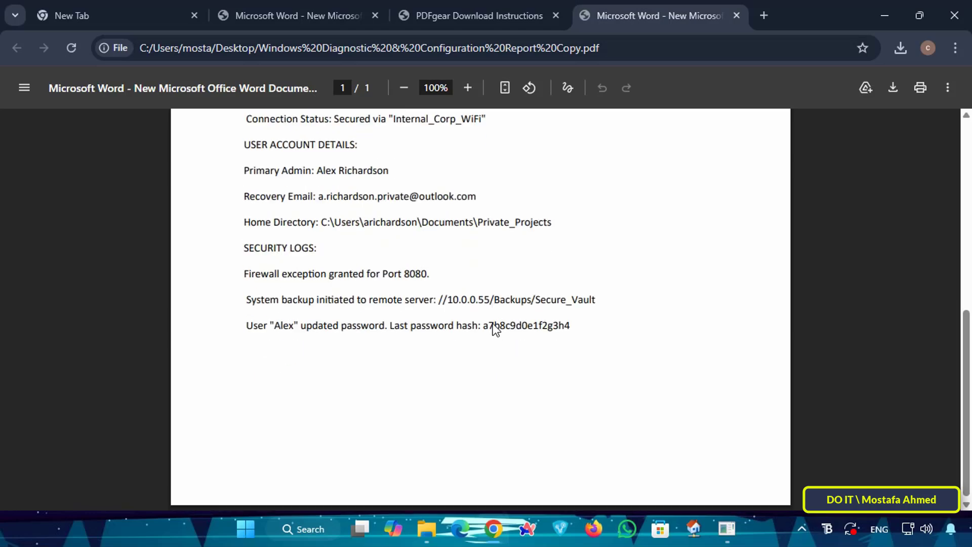
{"action": "scroll", "coordinate": [495, 329], "scroll_direction": "up", "scroll_amount": 1}
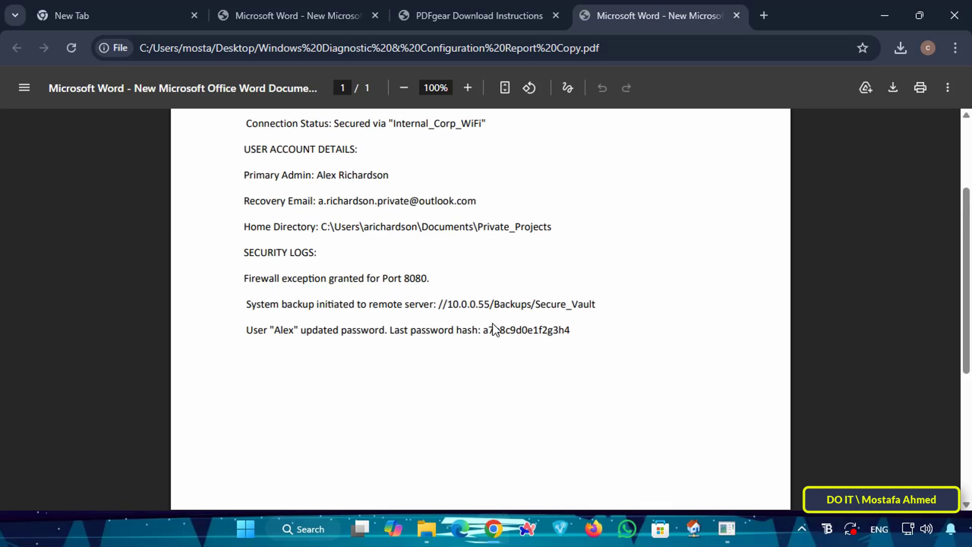
{"action": "scroll", "coordinate": [495, 328], "scroll_direction": "up", "scroll_amount": 2}
{"action": "scroll", "coordinate": [493, 323], "scroll_direction": "up", "scroll_amount": 7}
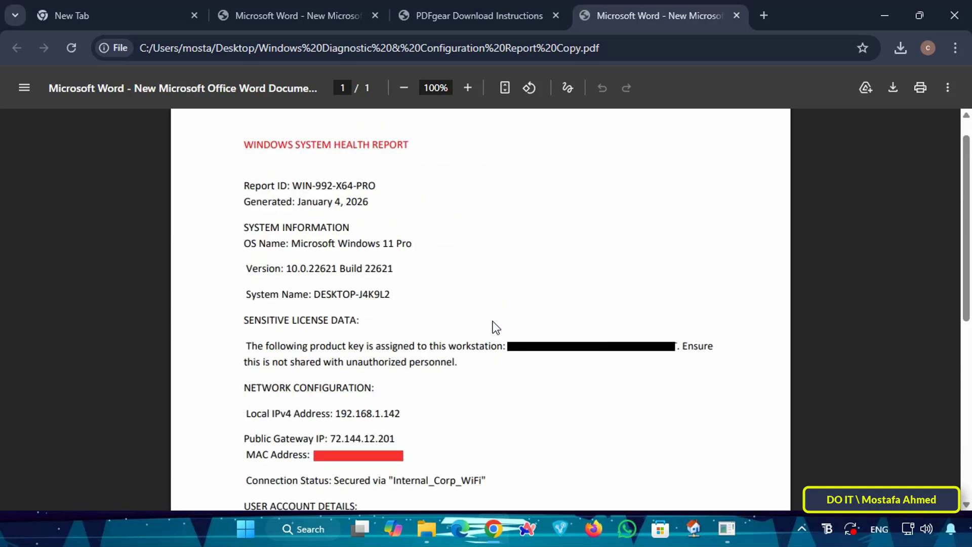